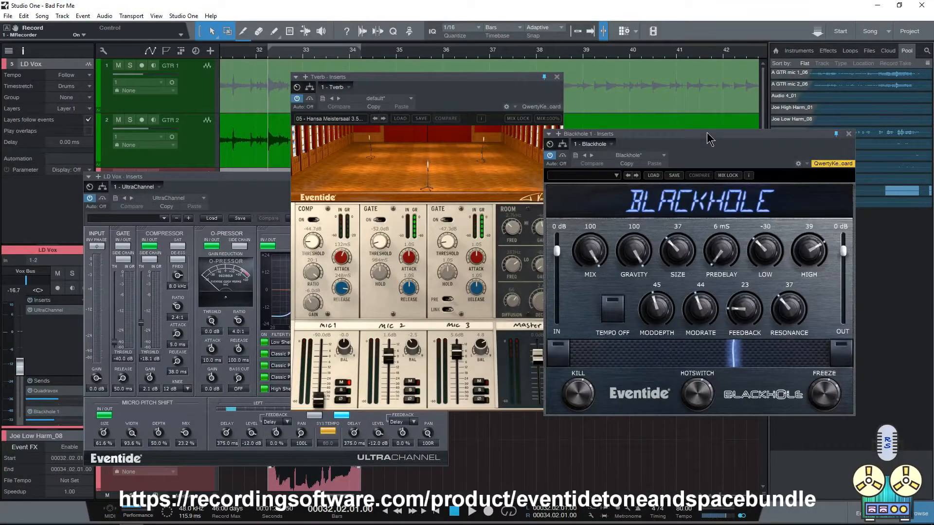
Step: Rearrange the Blackhole, Tverb and UltraChannel plug-in windows and bring Blackhole in front of the other two
drag(707, 138, 723, 109)
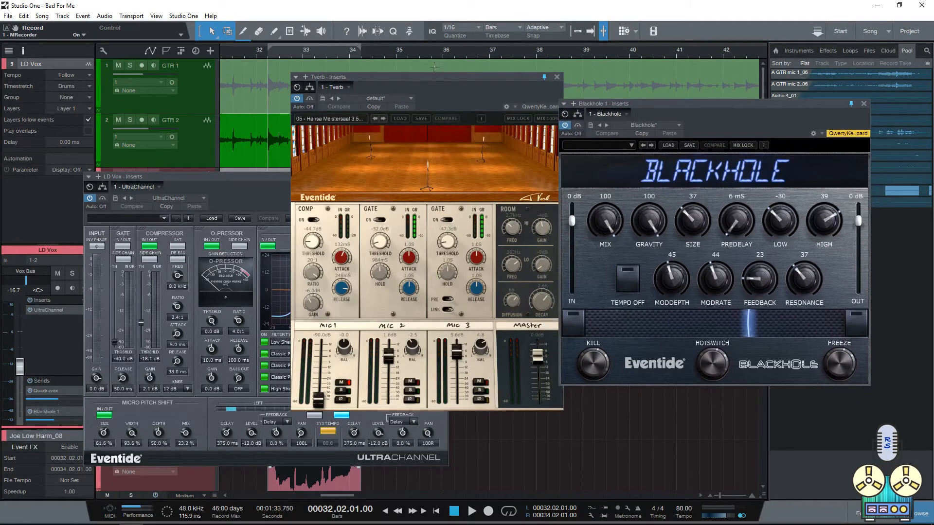
drag(438, 76, 497, 68)
click(275, 180)
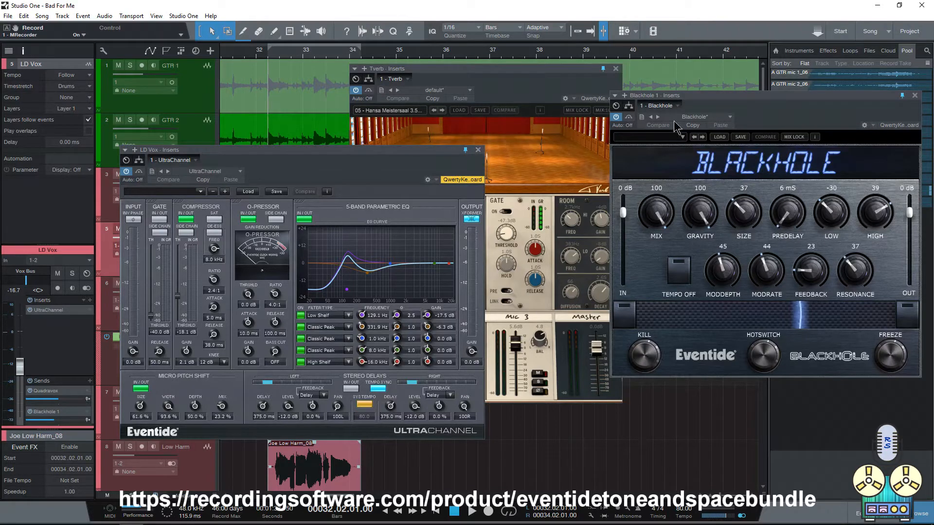
drag(713, 99, 492, 116)
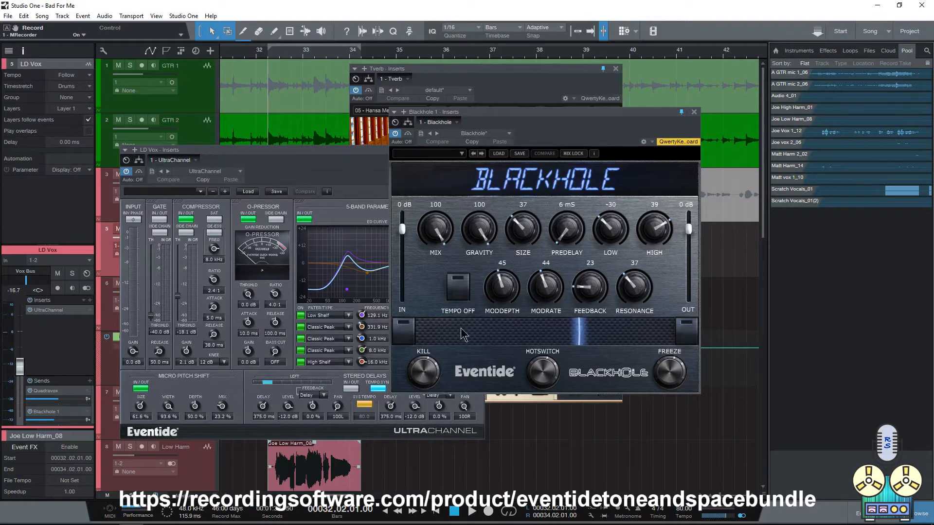
Step: Set Blackhole's Low to -40 and High to 54 while trying out its ribbon positions and HotSwitch
click(402, 329)
drag(606, 226, 595, 238)
drag(654, 230, 654, 201)
click(683, 329)
drag(669, 328, 575, 282)
double_click(402, 329)
drag(602, 234, 603, 230)
click(545, 373)
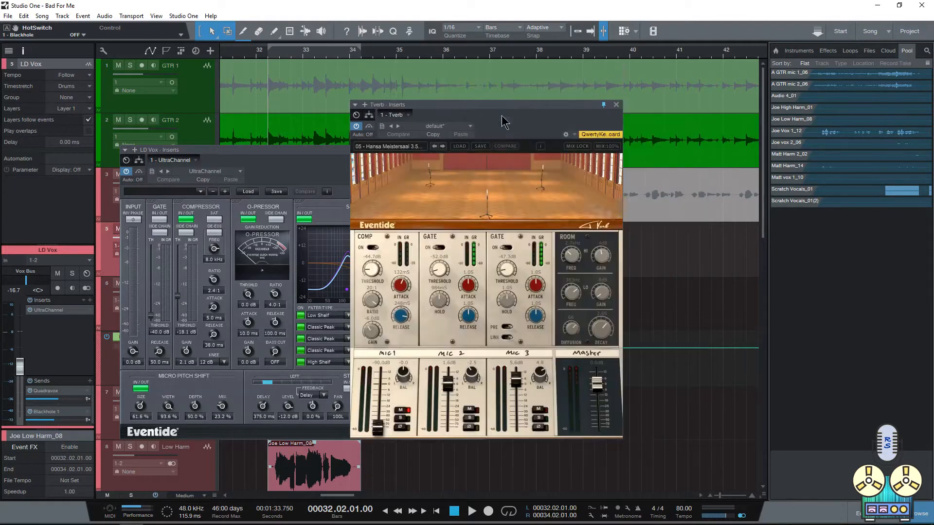
Step: Close the Tverb window and toggle the Micro Pitch Shift section in LD Vox's UltraChannel
drag(495, 107, 444, 103)
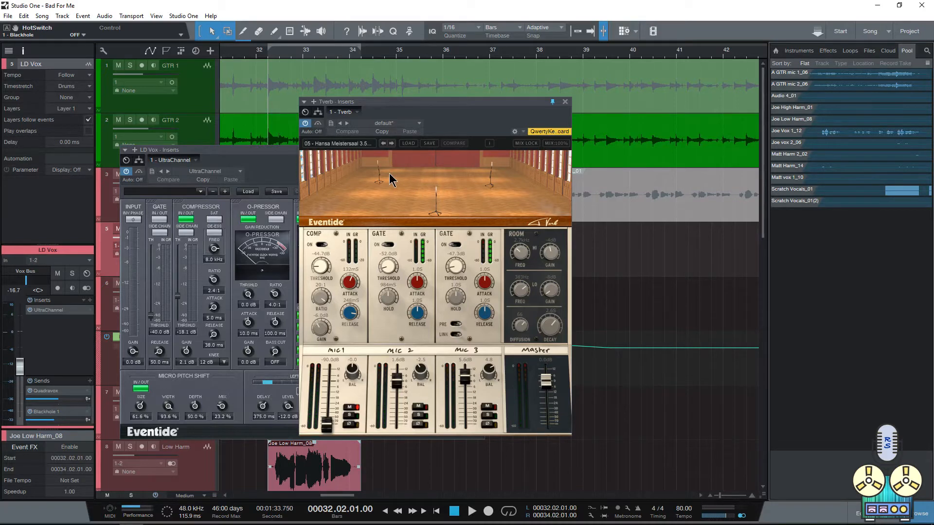
click(565, 102)
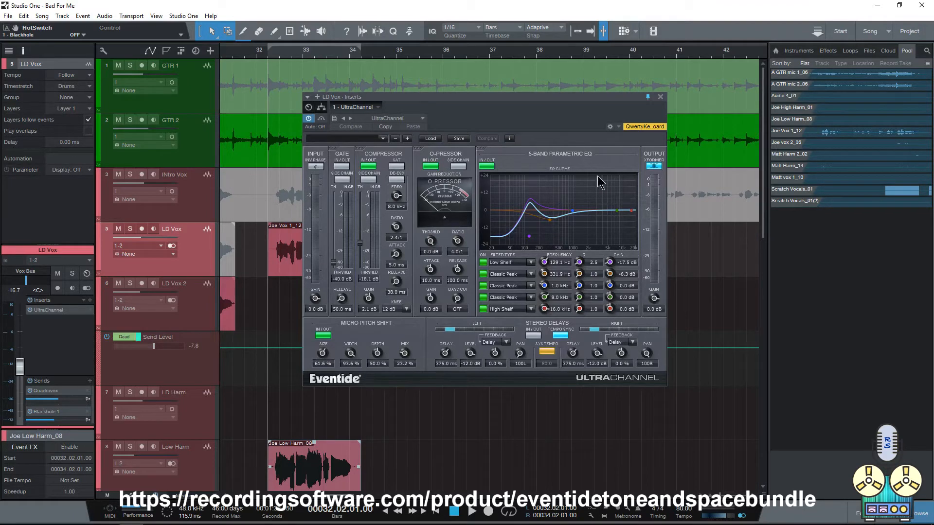
click(323, 335)
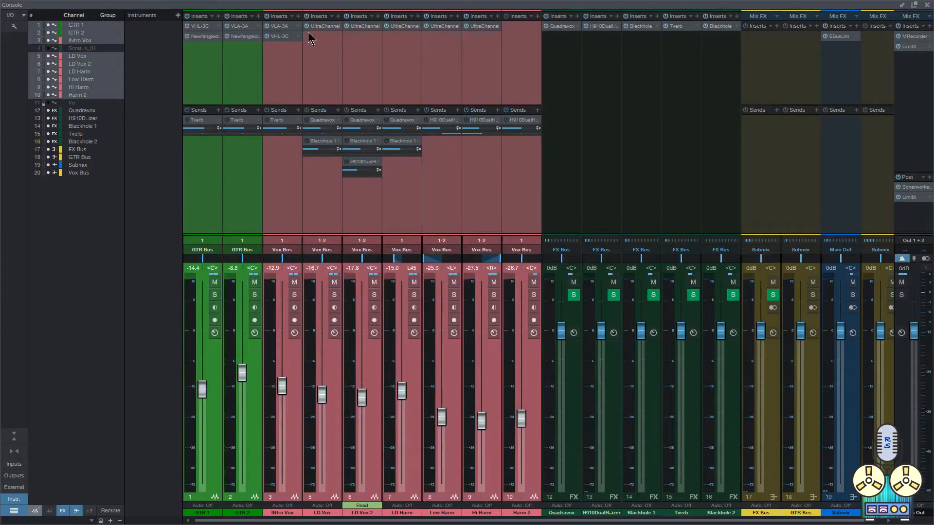
Step: Select the LD Vox through Hi Harm channels in the console and bypass their UltraChannel inserts
click(330, 64)
shift+click(494, 73)
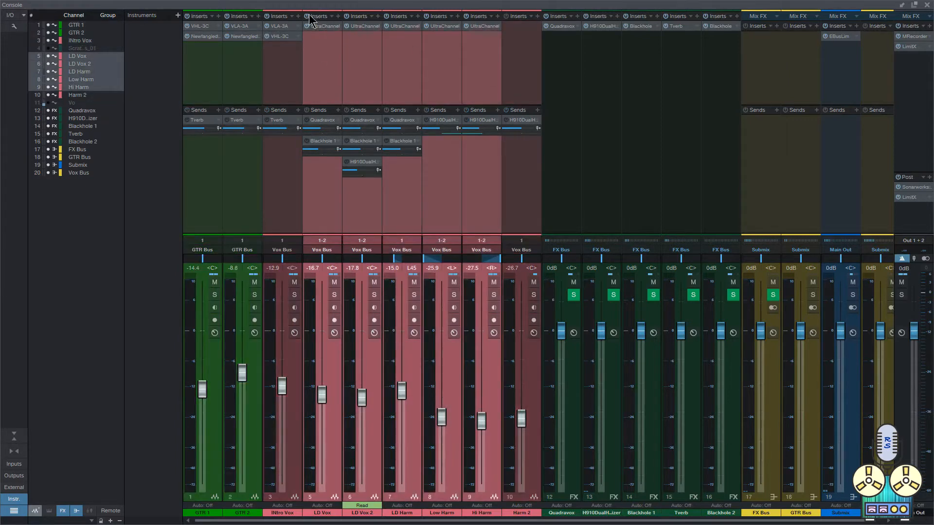
key(F3)
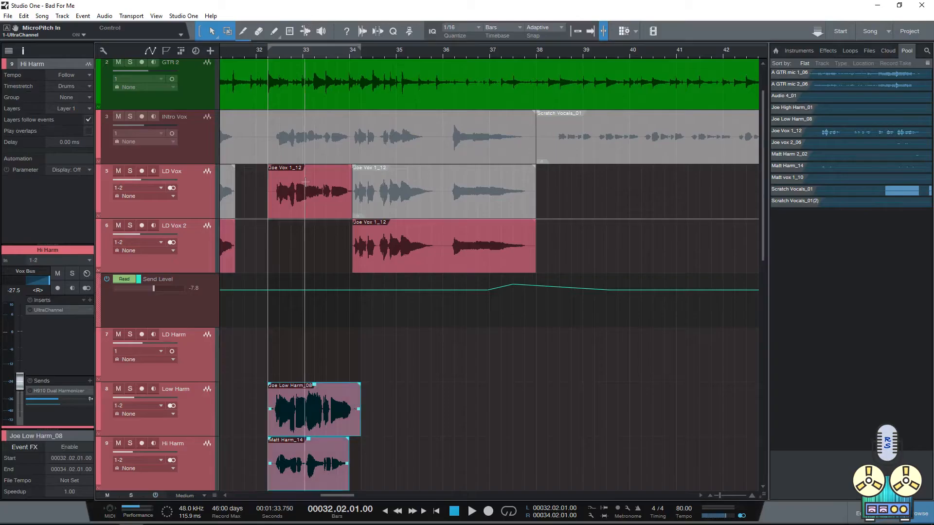
Step: Play the song from the Scratch Vocals_01 event near bar 20 on the INtro Vox track
scroll(306, 216, up, 1)
scroll(282, 213, left, 12)
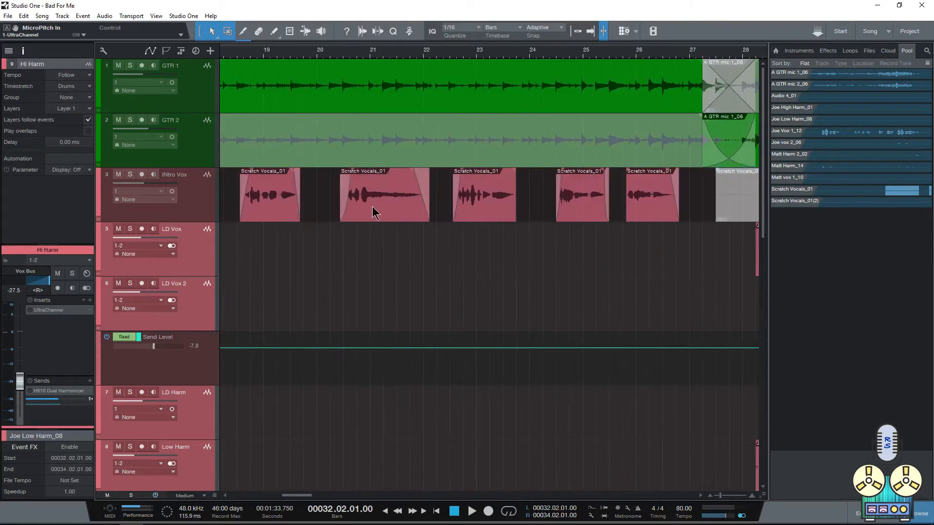
click(403, 200)
scroll(404, 209, down, 3)
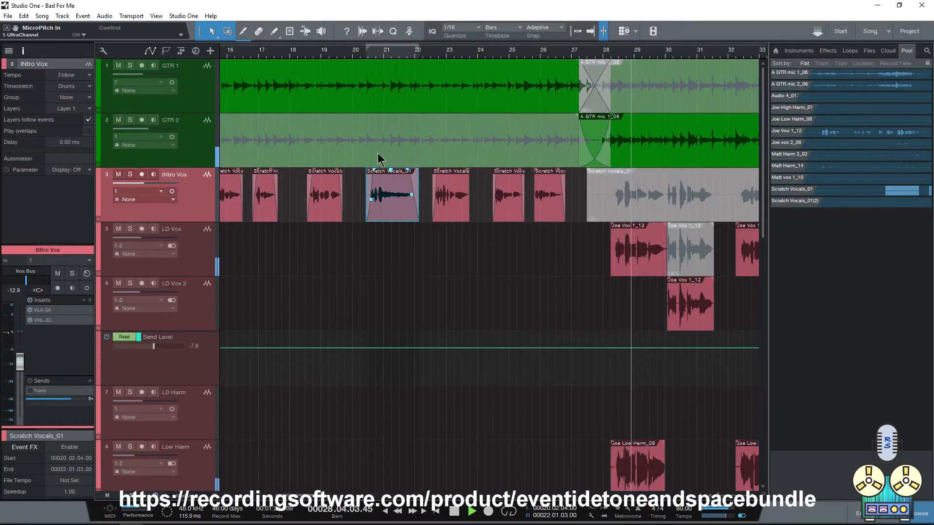
Step: Reactivate the sends on the vocal channels, LD Vox through Harm 2, in the console
key(F3)
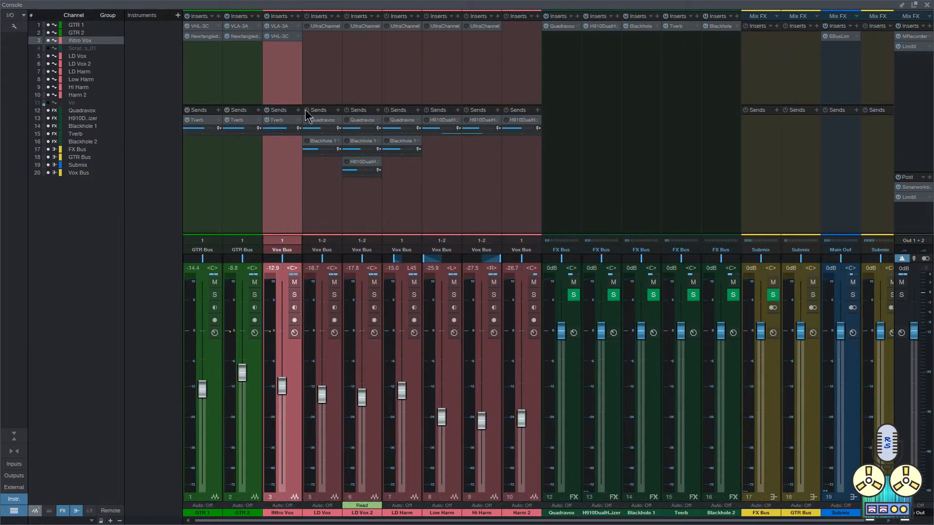
click(346, 111)
click(381, 112)
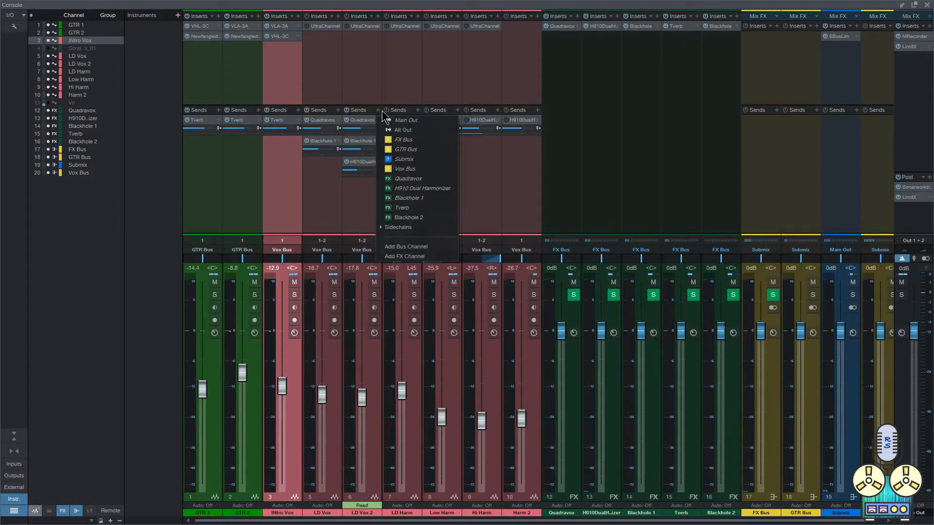
click(388, 110)
shift+click(432, 93)
shift+click(516, 94)
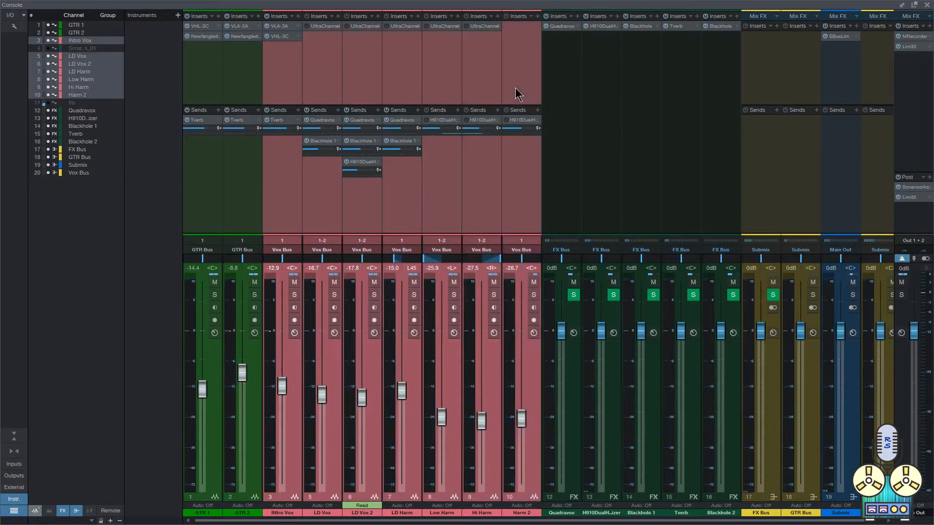
click(267, 97)
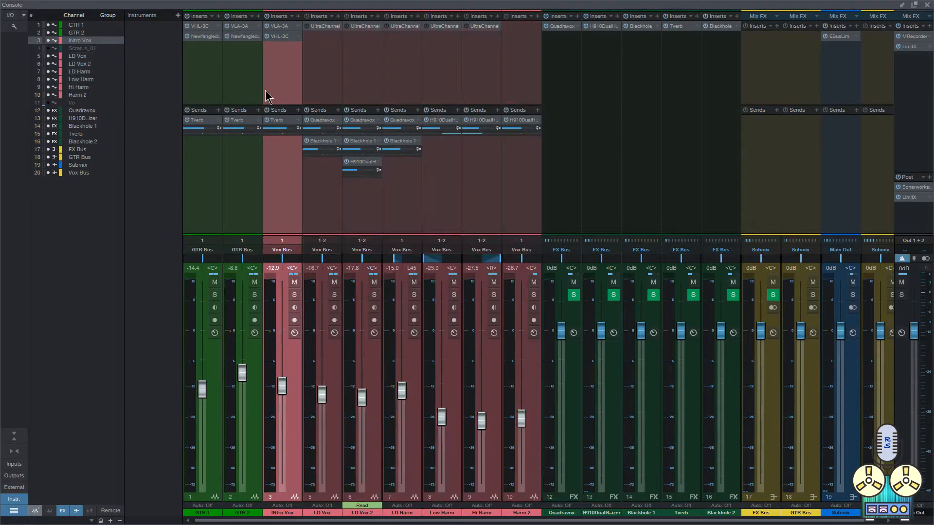
Step: Open Tverb from GTR 2's send and move its window below the INtro Vox track in the arrangement
double_click(242, 123)
key(F3)
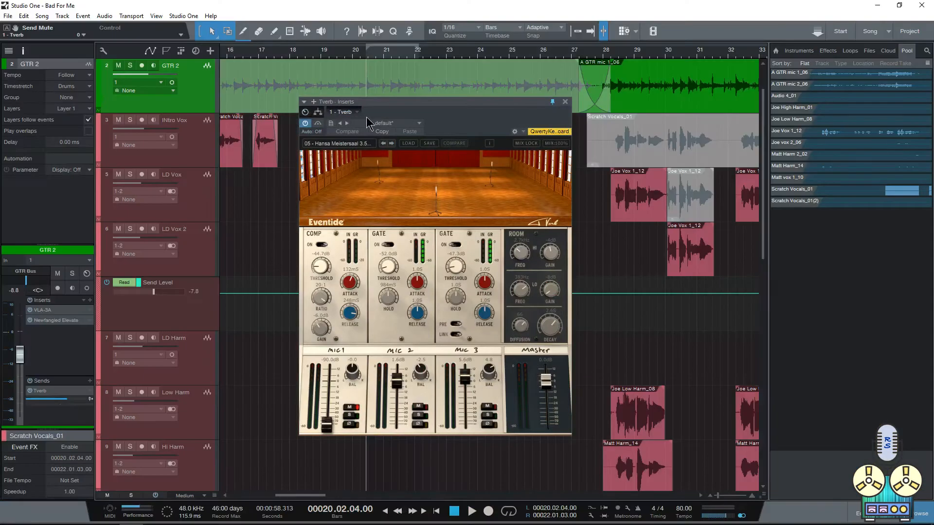
drag(433, 102, 387, 220)
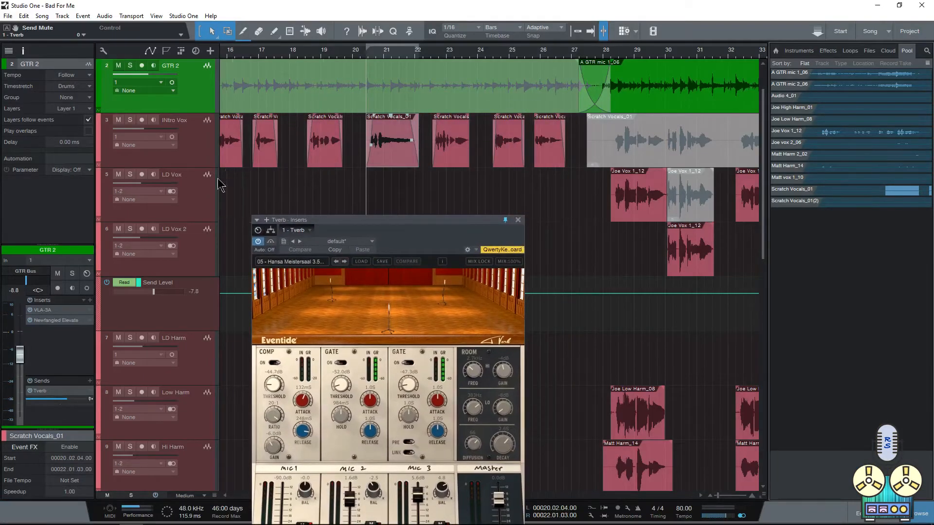
Step: Play the song from the INtro Vox event near bar 20, comparing the vocal with its Tverb send muted and active
click(205, 146)
shift+click(207, 103)
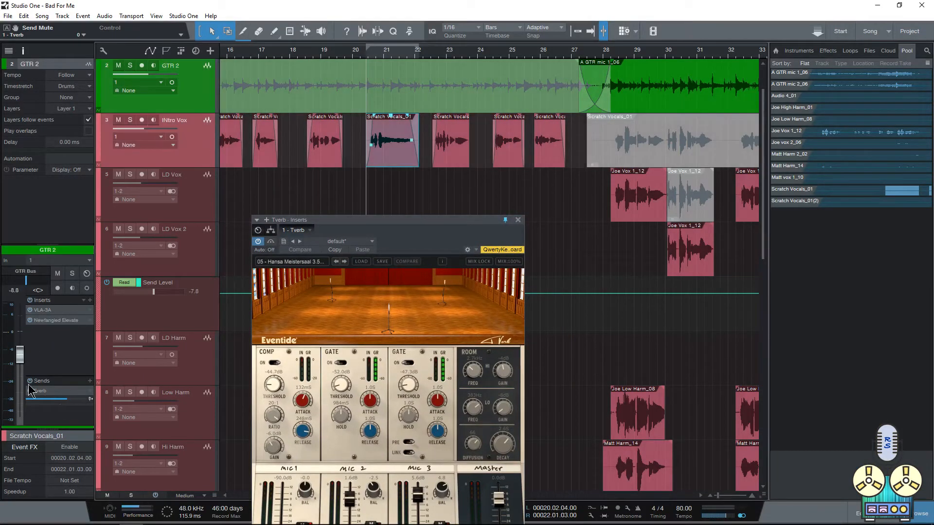
key(F3)
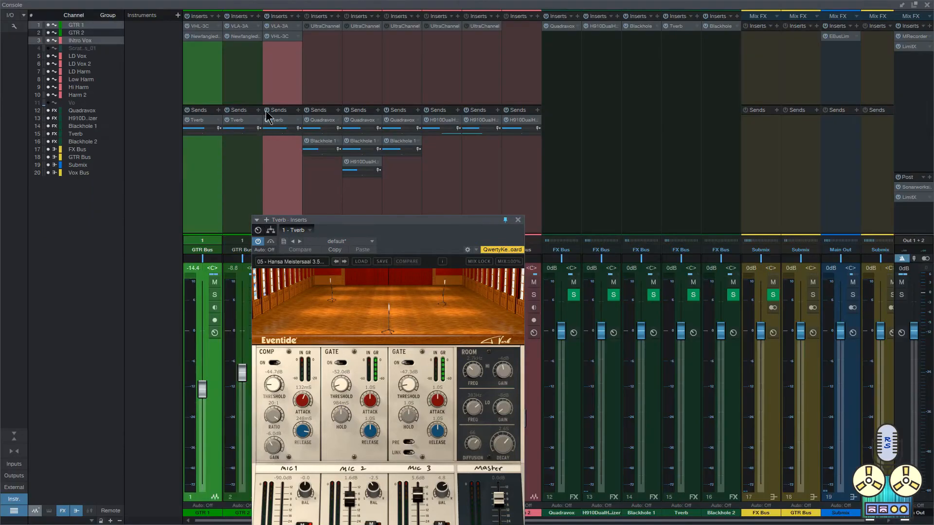
key(F3)
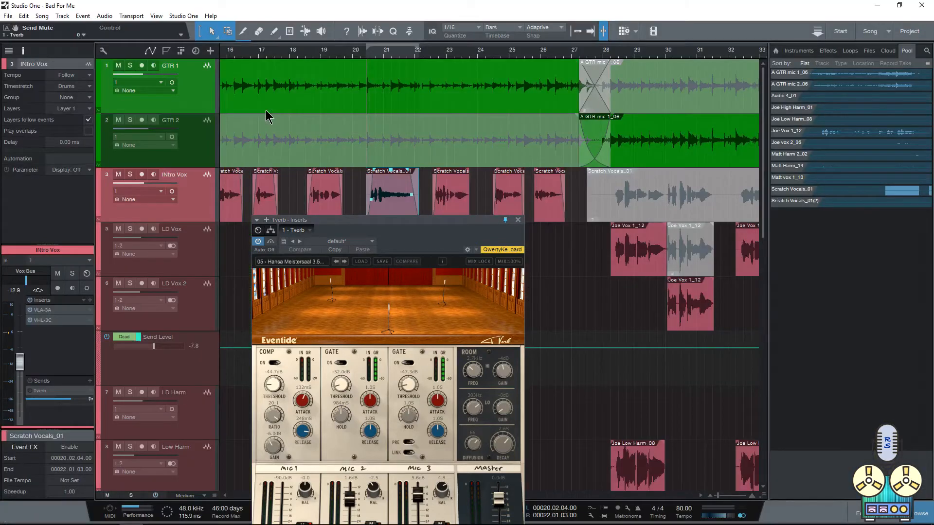
key(space)
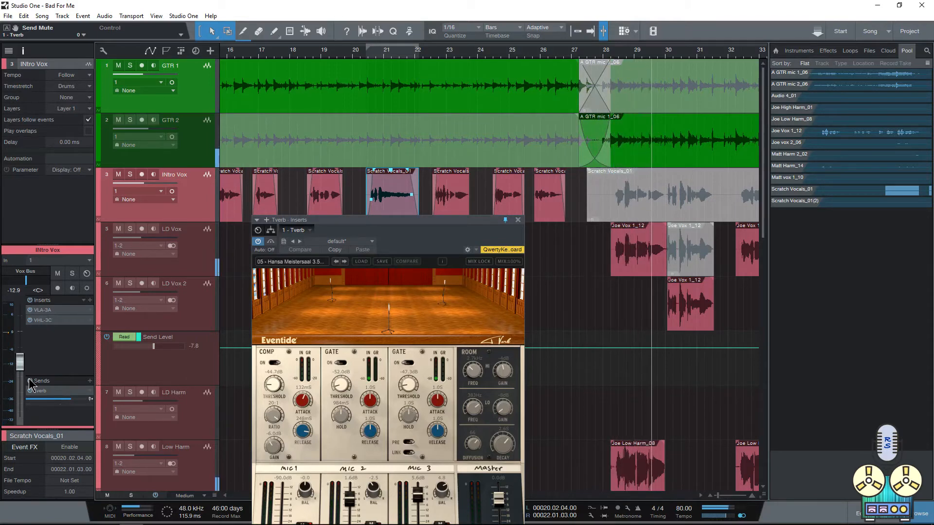
key(space)
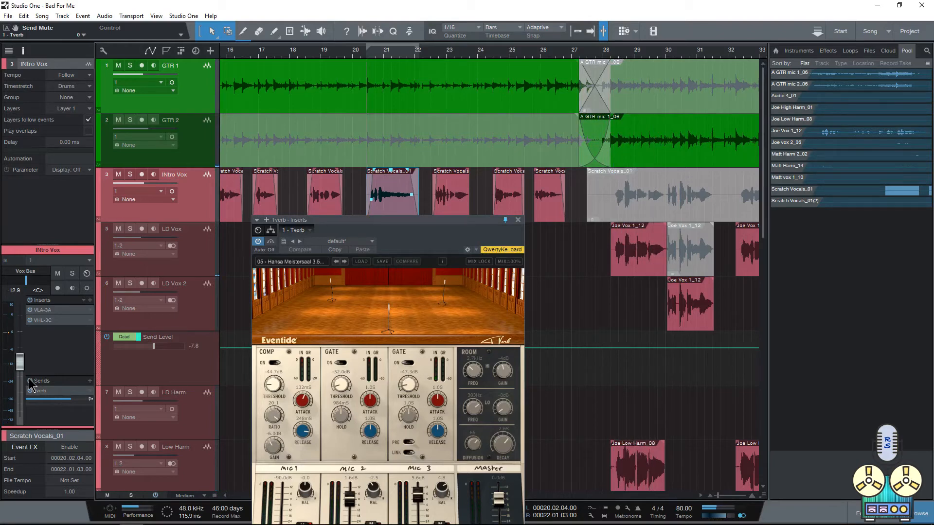
Step: Reopen Tverb from INtro Vox's send in the console and examine its room microphone positions
key(F3)
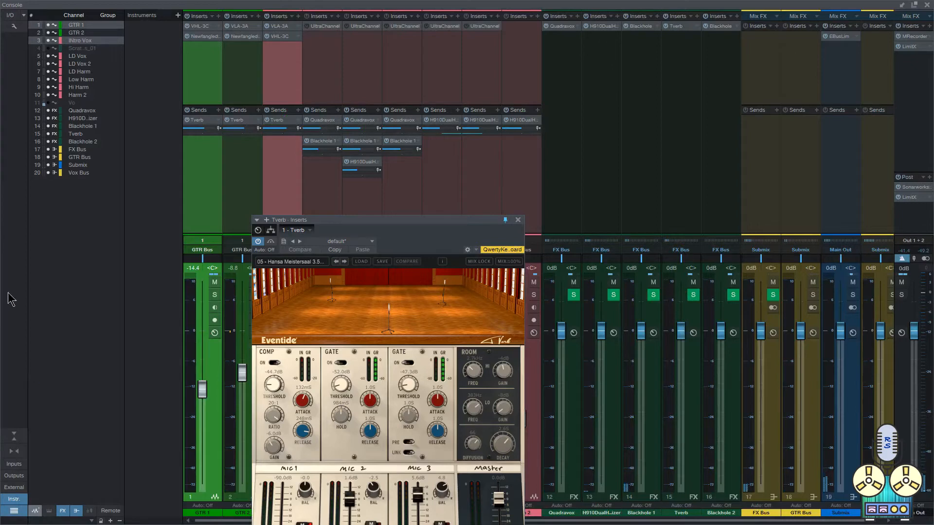
click(518, 220)
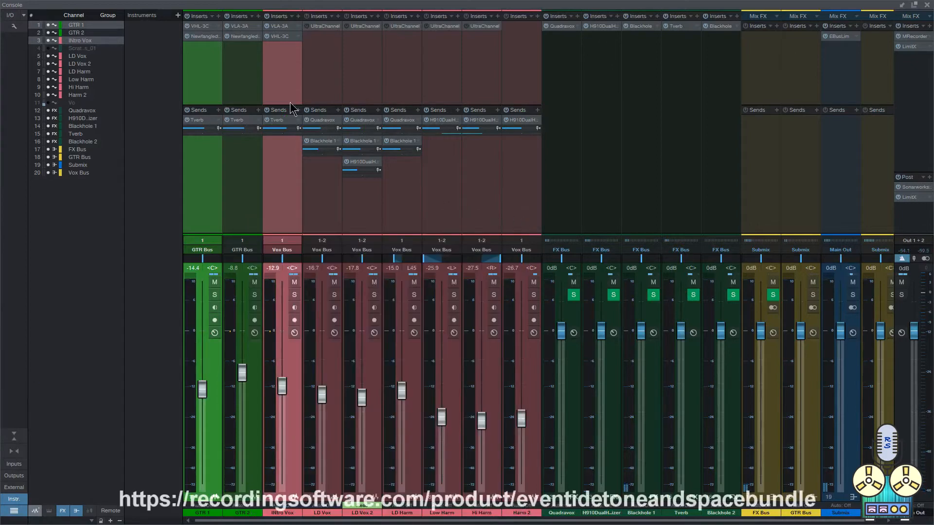
click(283, 124)
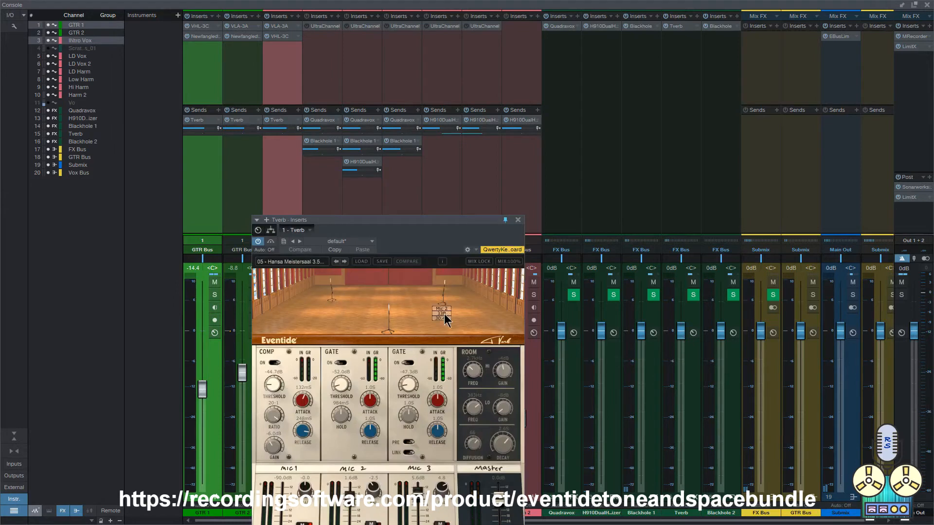
drag(432, 220, 418, 108)
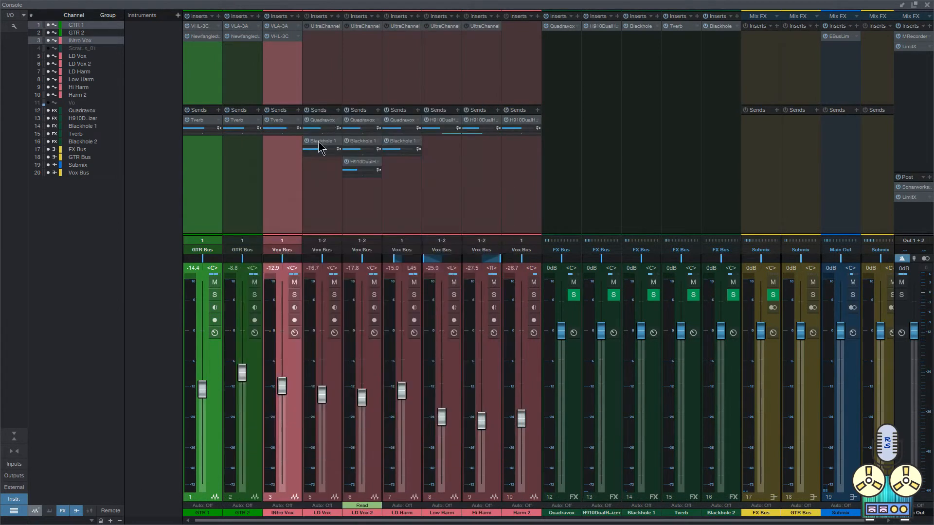
Step: Open Blackhole 1 from LD Vox's send, move its window aside and select the LD Vox through Harm 2 channels
click(318, 142)
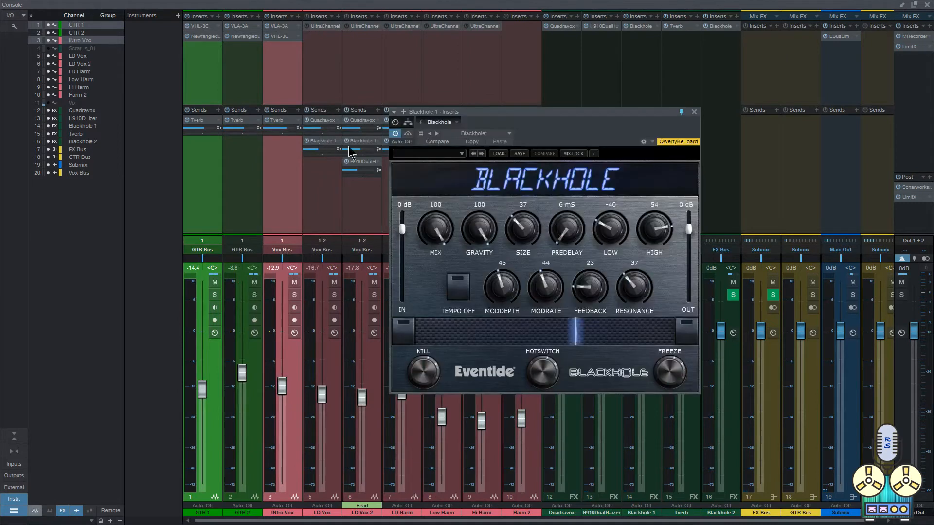
click(325, 206)
drag(527, 113, 693, 136)
shift+click(505, 213)
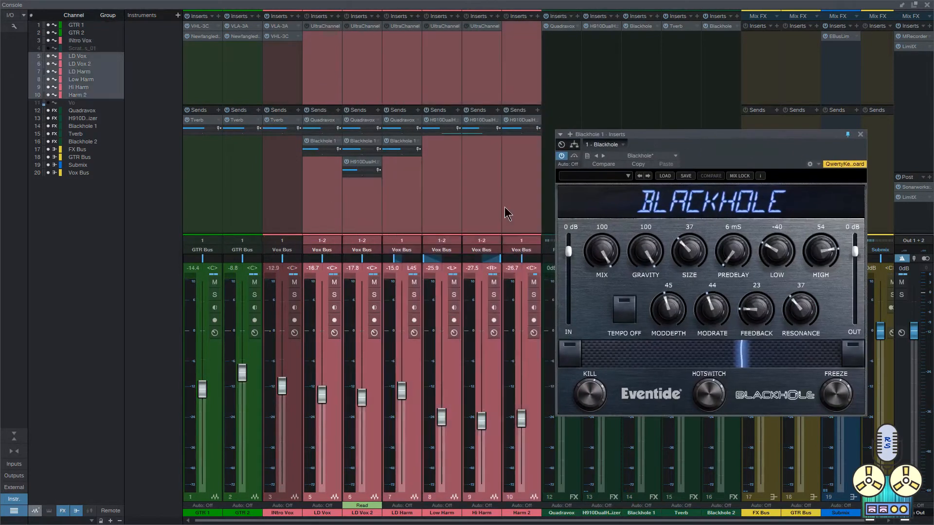
Step: Select the LD Vox and LD Vox 2 tracks in the arrangement, solo them and mute their sends
key(F3)
scroll(343, 186, down, 3)
scroll(355, 185, up, 2)
scroll(396, 183, right, 1)
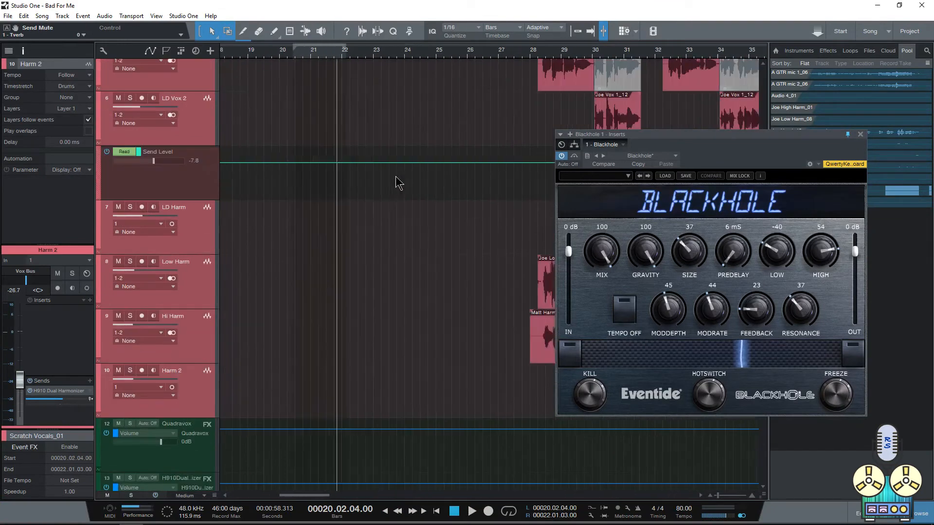
scroll(399, 182, right, 3)
scroll(437, 167, up, 2)
click(202, 180)
shift+click(193, 225)
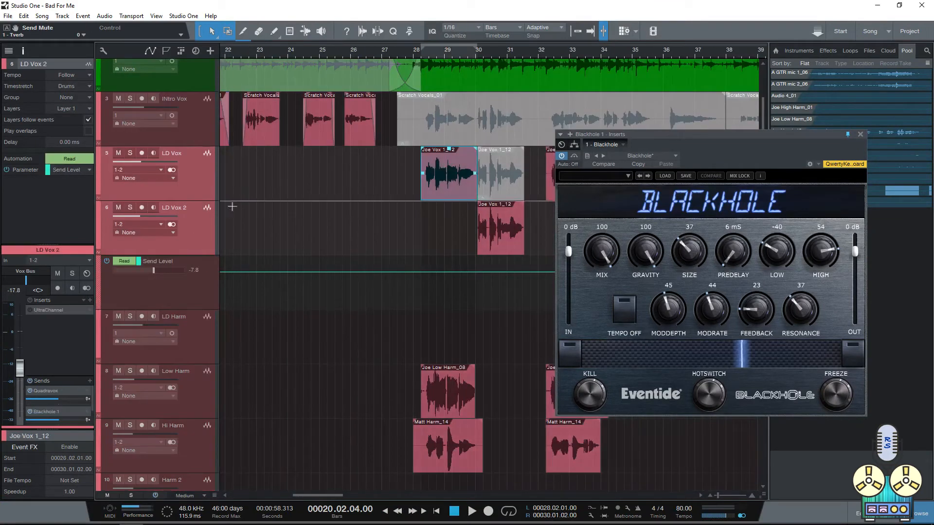
scroll(232, 206, right, 3)
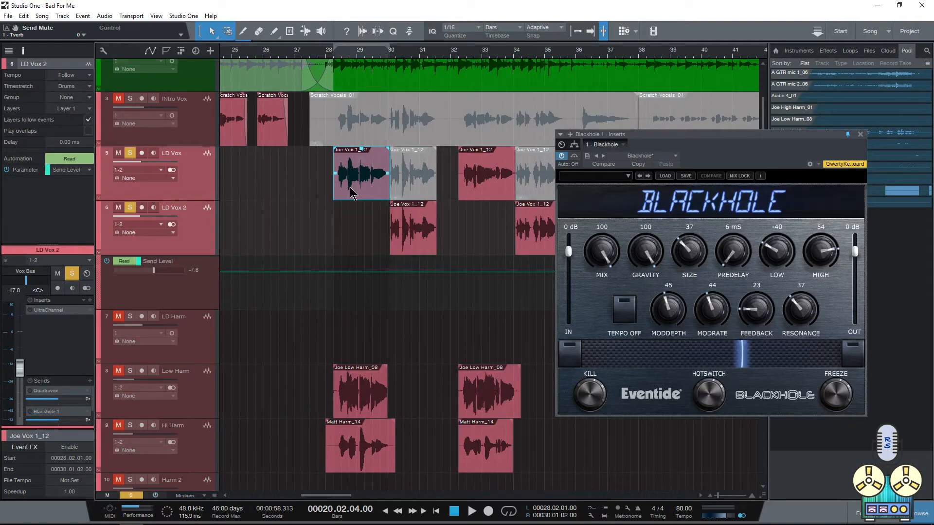
Step: Play the soloed lead vocals from bar 28, first without and again with the Blackhole 1 send active
click(328, 195)
key(space)
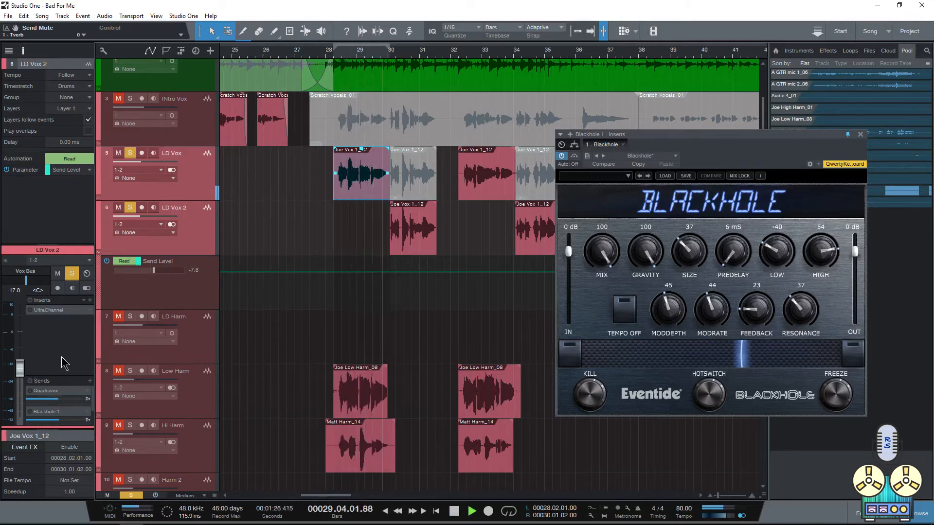
key(space)
key(space)
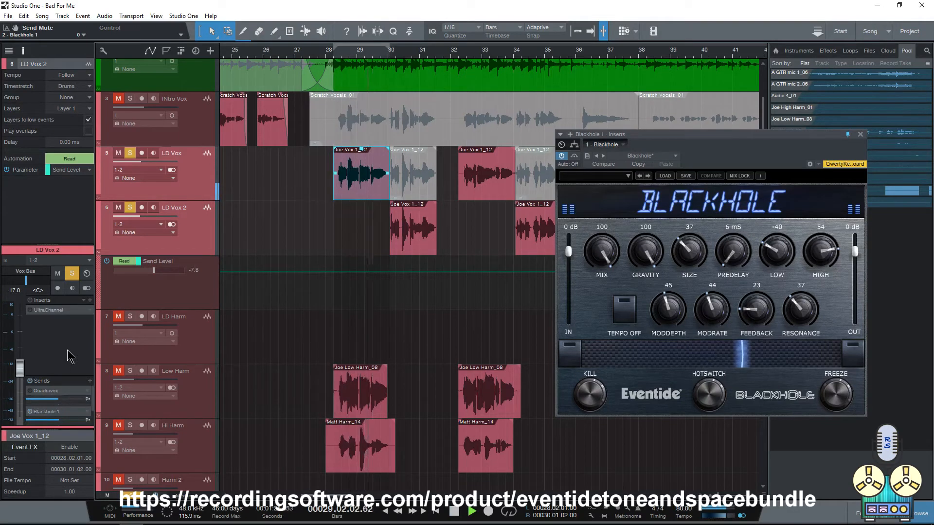
key(space)
Step: Unsolo the lead vocal tracks and play the full mix from bar 28 with their Blackhole 1 send muted
click(72, 274)
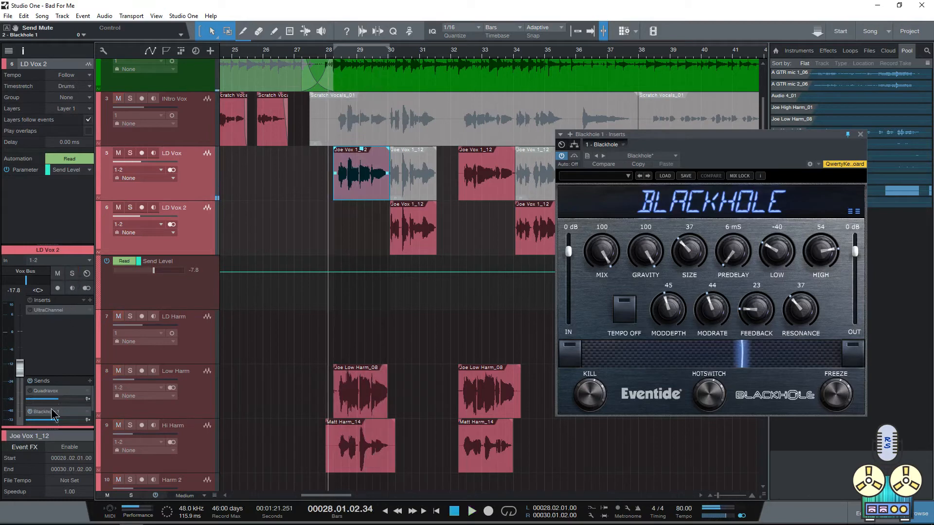
click(29, 412)
key(space)
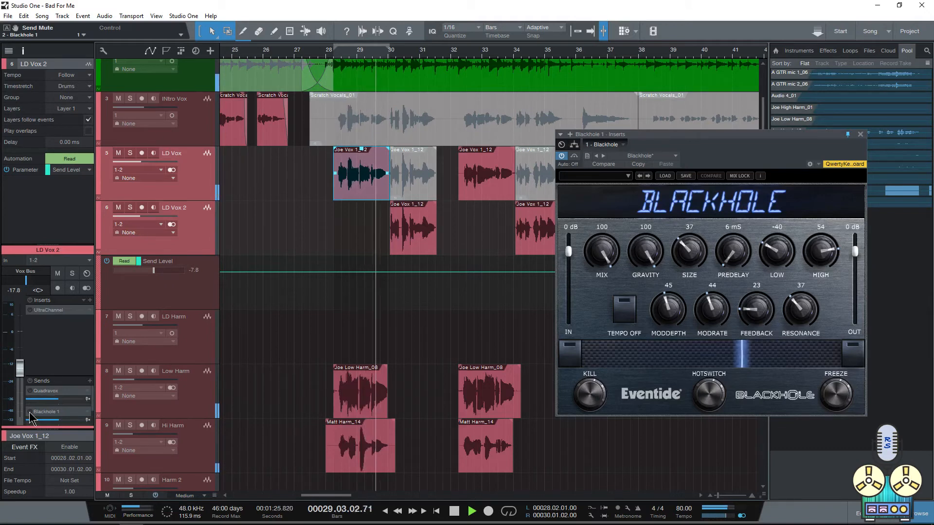
Step: Replay the full mix from bar 28 with the lead vocals' Blackhole 1 send active, and stop playback
key(space)
key(space)
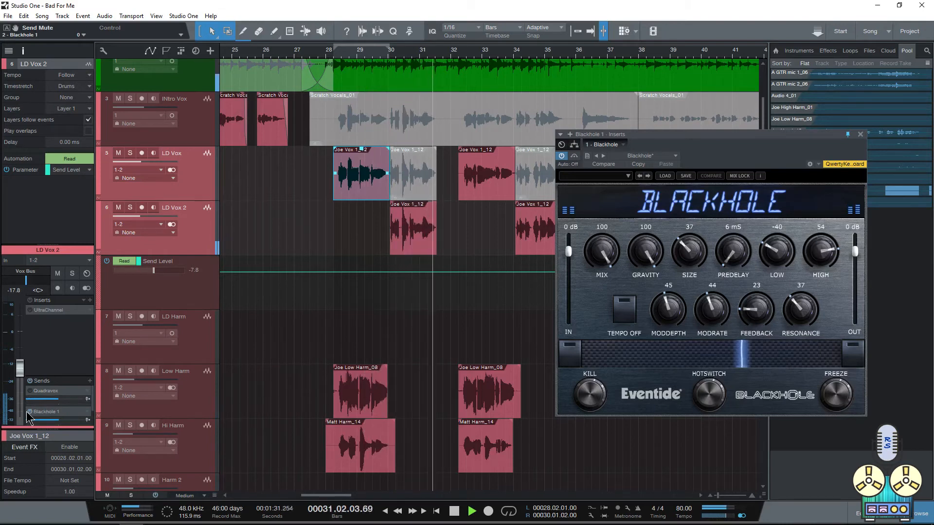
key(space)
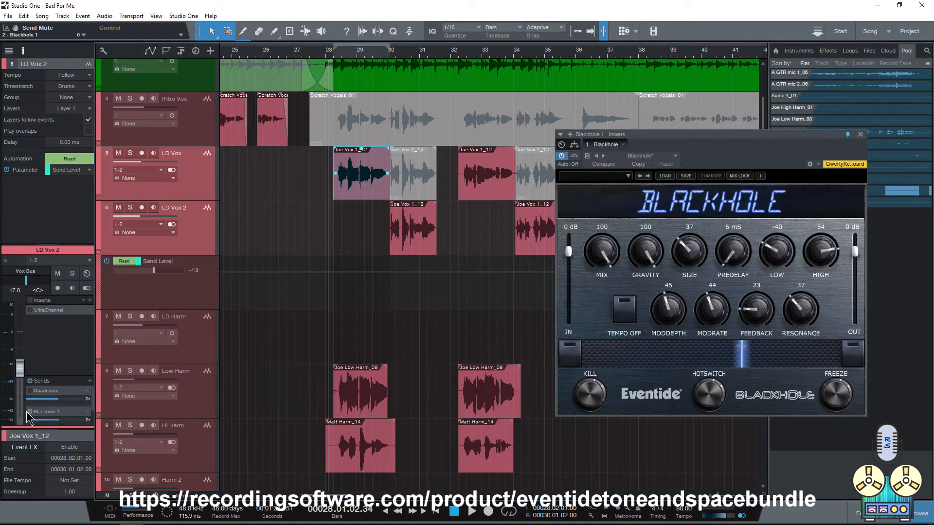
Step: Open UltraChannel from LD Vox 2's inserts with the vocal sends muted, and solo the two lead vocal tracks
scroll(28, 412, down, 1)
click(29, 411)
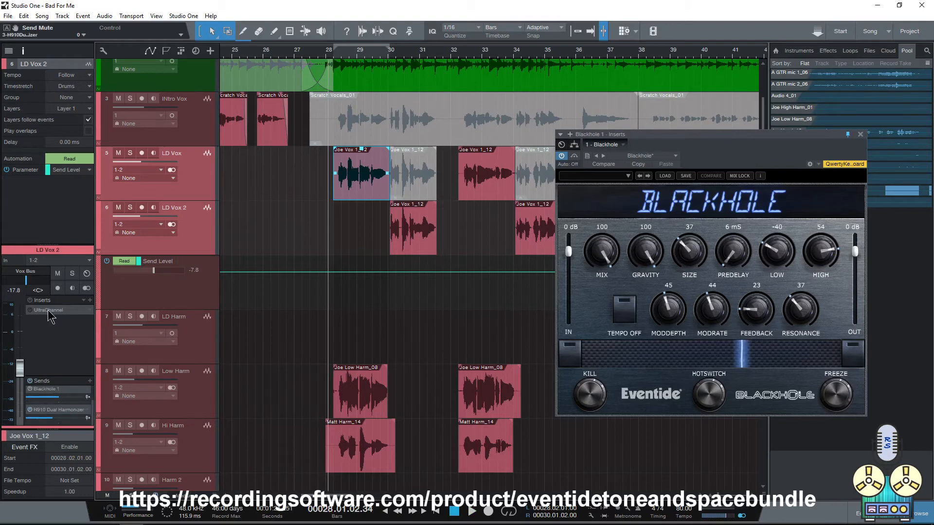
double_click(49, 311)
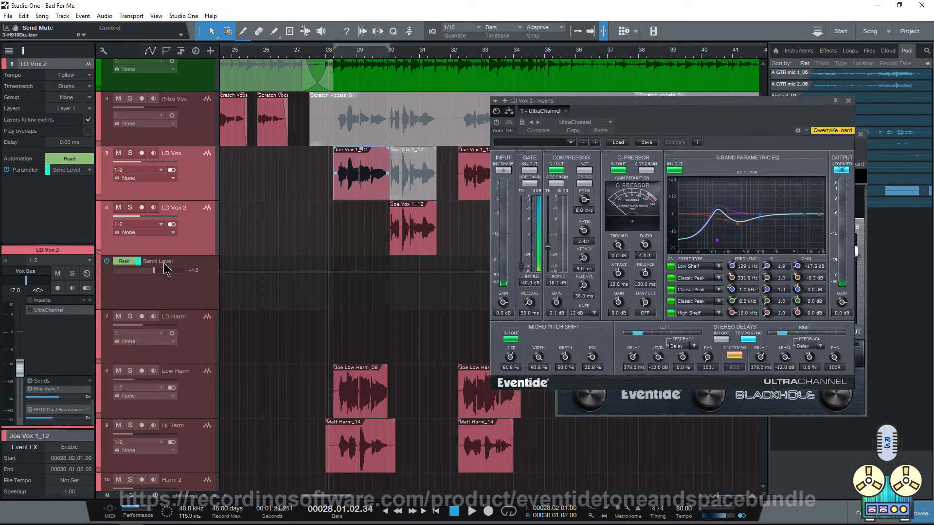
click(130, 154)
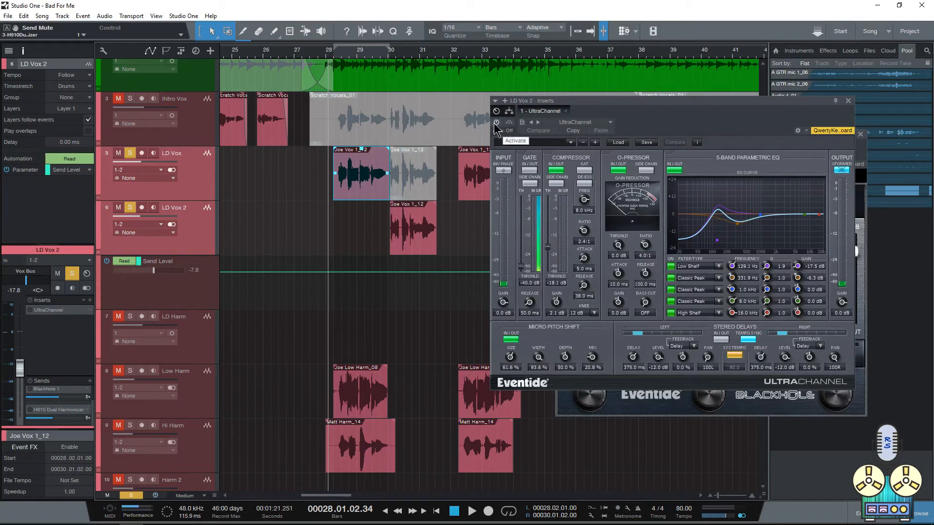
Step: Play the soloed lead vocals from bar 28, starting with UltraChannel bypassed, and unsolo them
key(space)
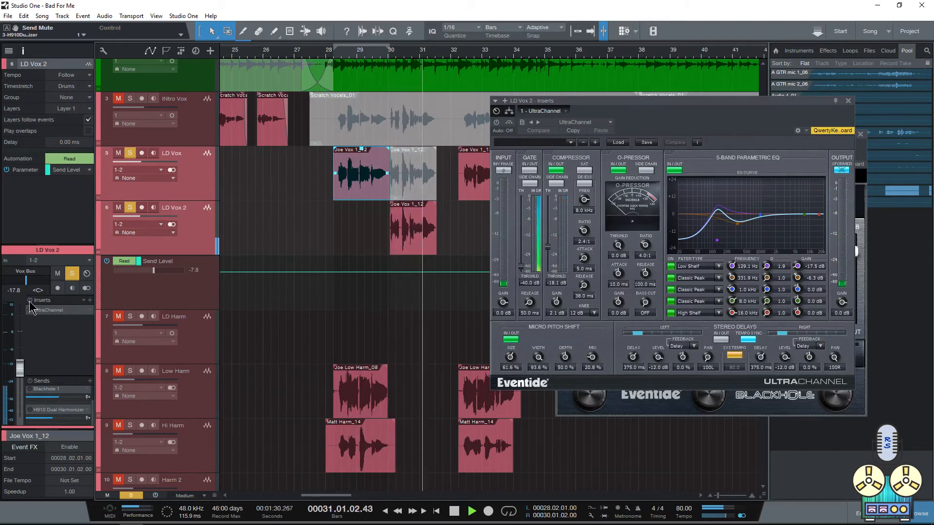
key(space)
key(s)
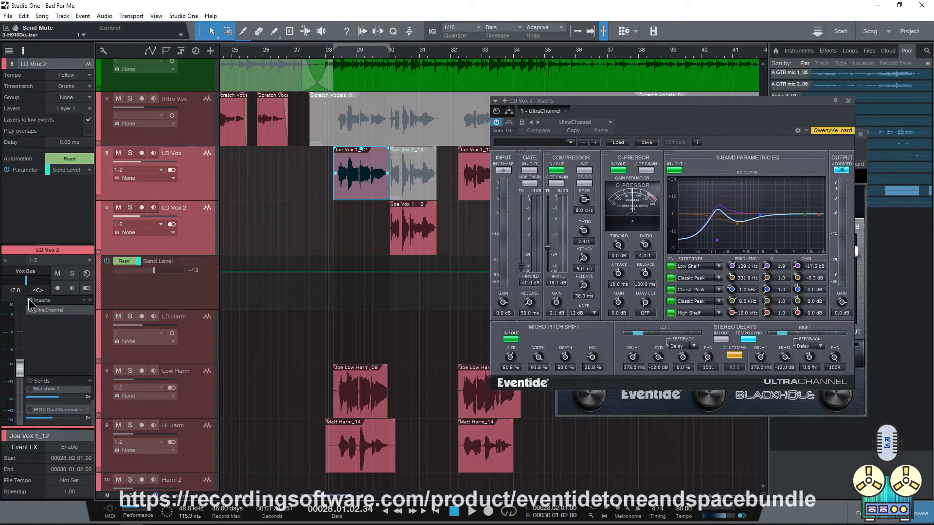
Step: Play the full mix from bar 28 and activate the lead vocals' inserts during playback to compare UltraChannel
key(space)
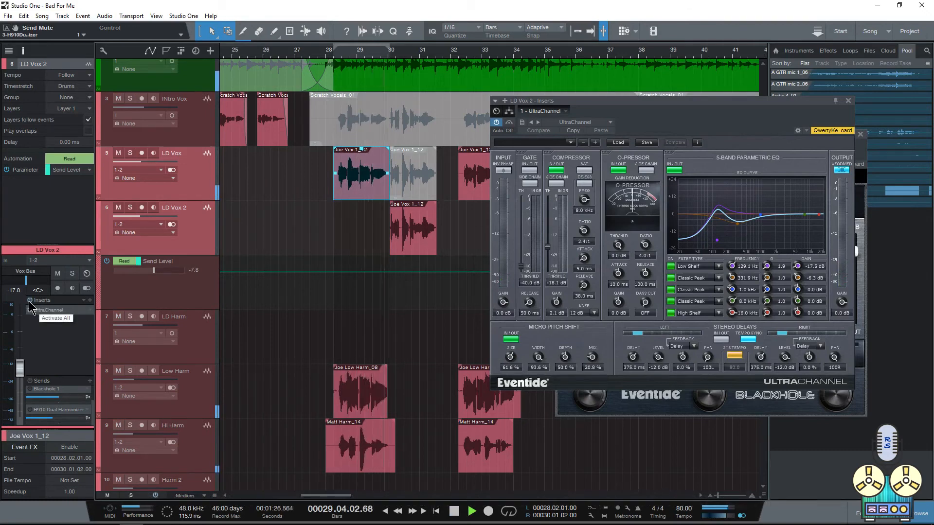
click(29, 302)
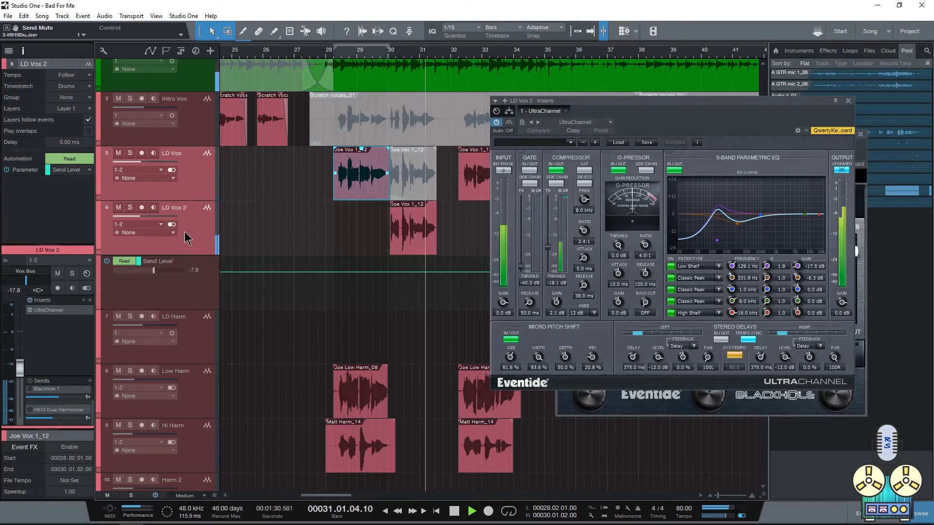
key(space)
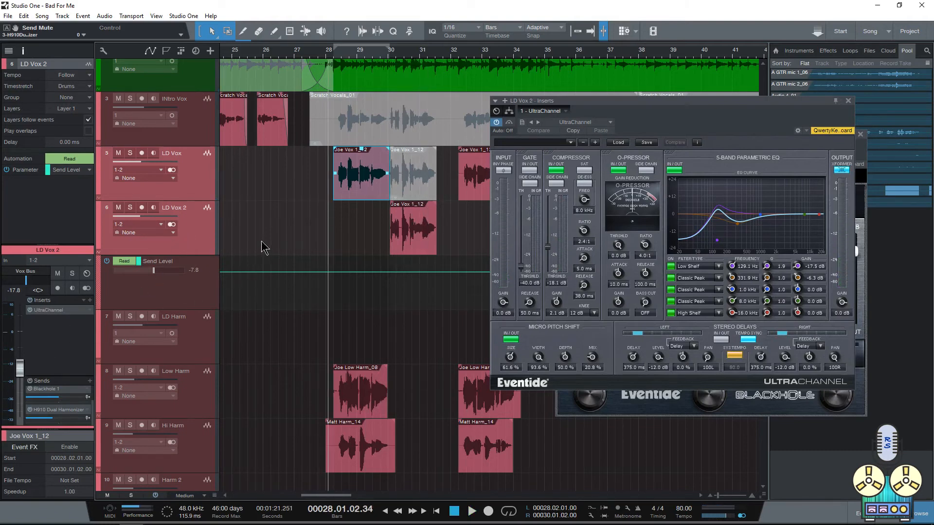
Step: Play the full mix from bar 28 with the vocal effects active and close the UltraChannel and Blackhole windows
key(F3)
key(F3)
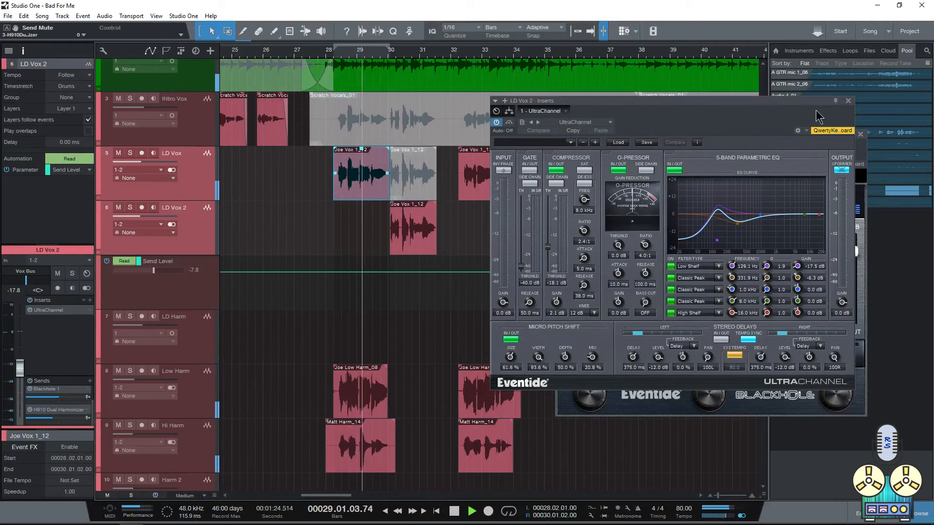
drag(805, 108, 352, 181)
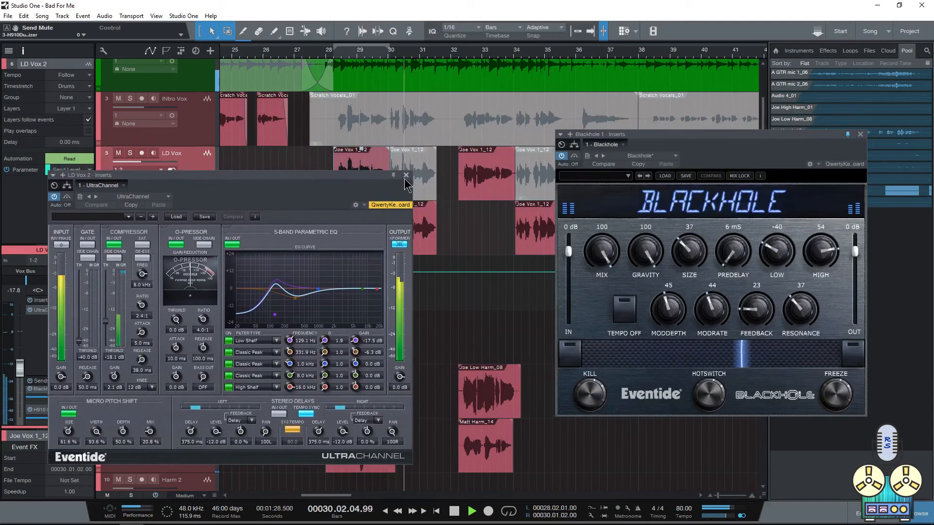
click(405, 175)
click(860, 134)
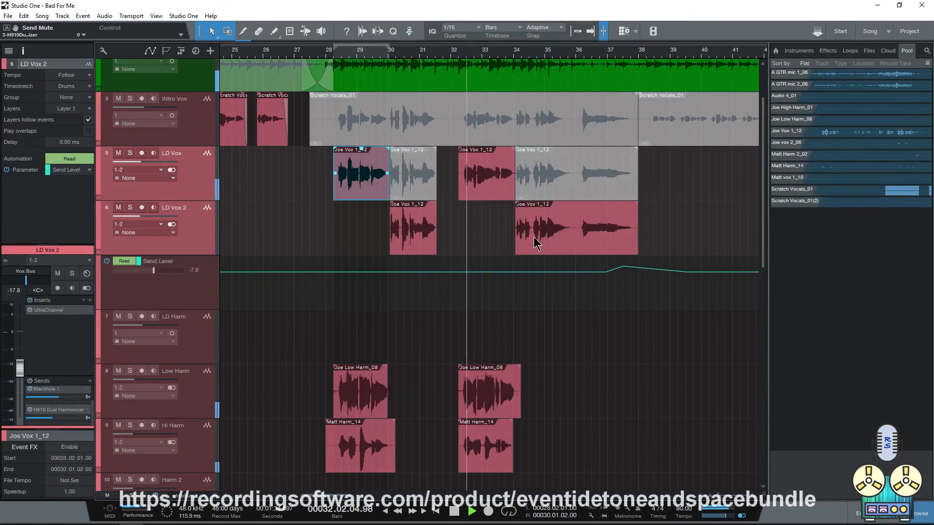
key(space)
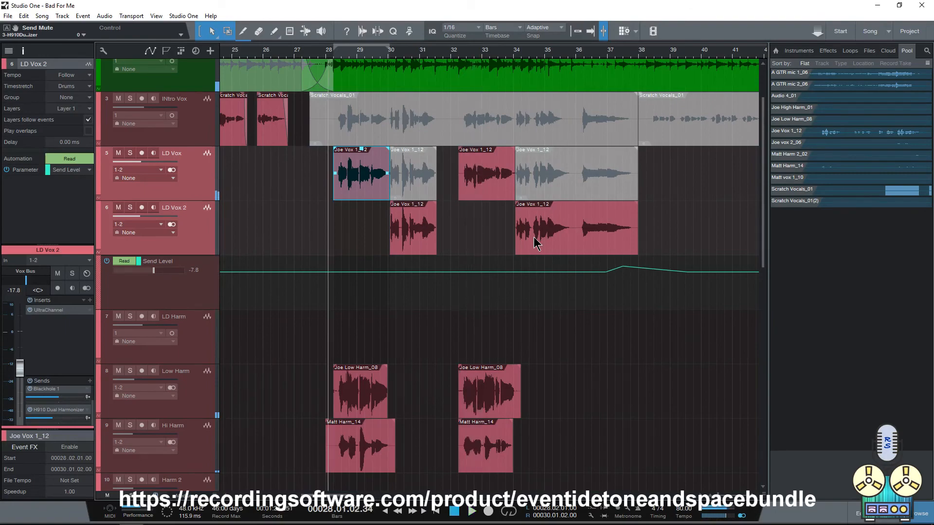
Step: Select the LD Harm, Low Harm and Hi Harm channels in the console and open LD Harm's UltraChannel insert
key(F3)
click(406, 64)
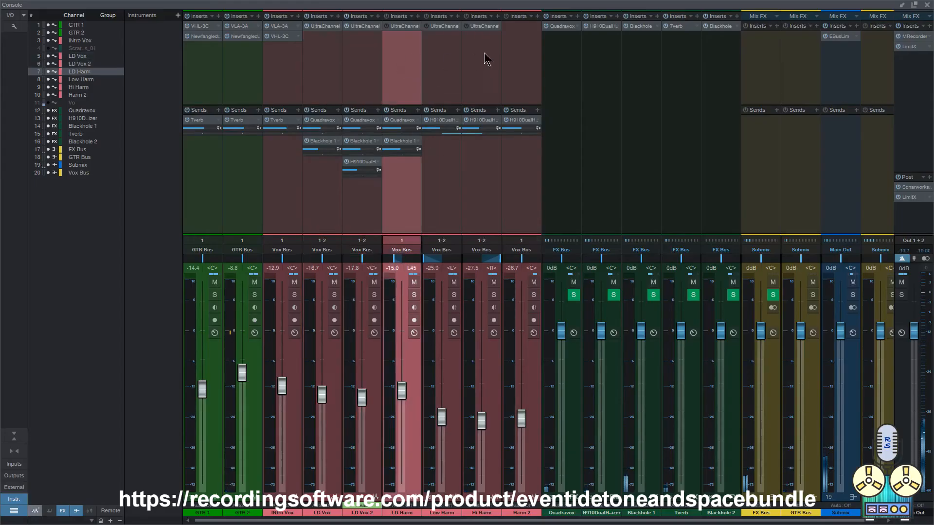
shift+click(486, 56)
click(404, 26)
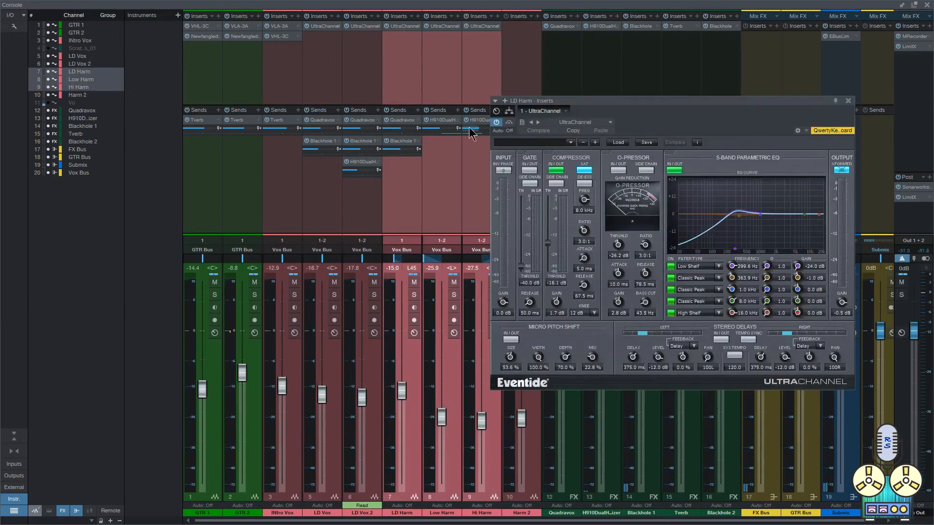
key(F3)
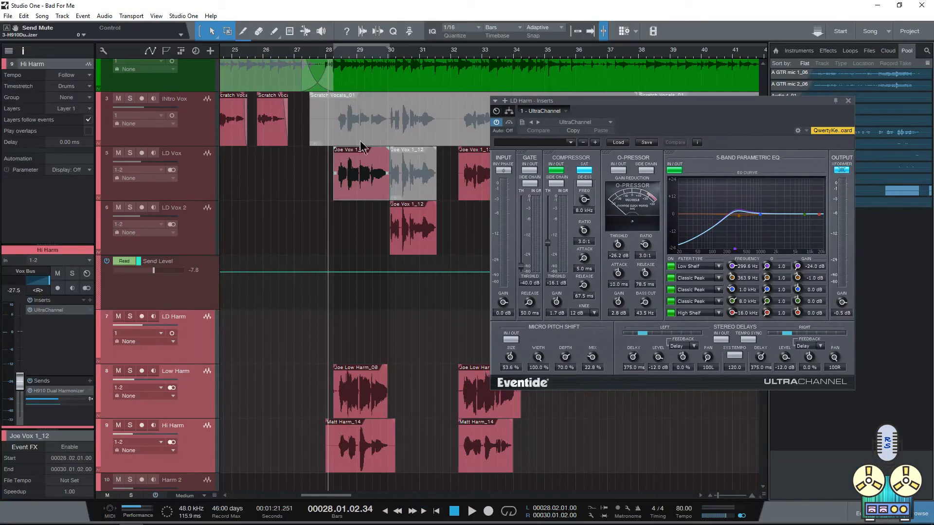
Step: Select the LD Vox 2 clip starting at bar 34, place the playback cursor at bar 36 and close the UltraChannel window
scroll(302, 182, right, 5)
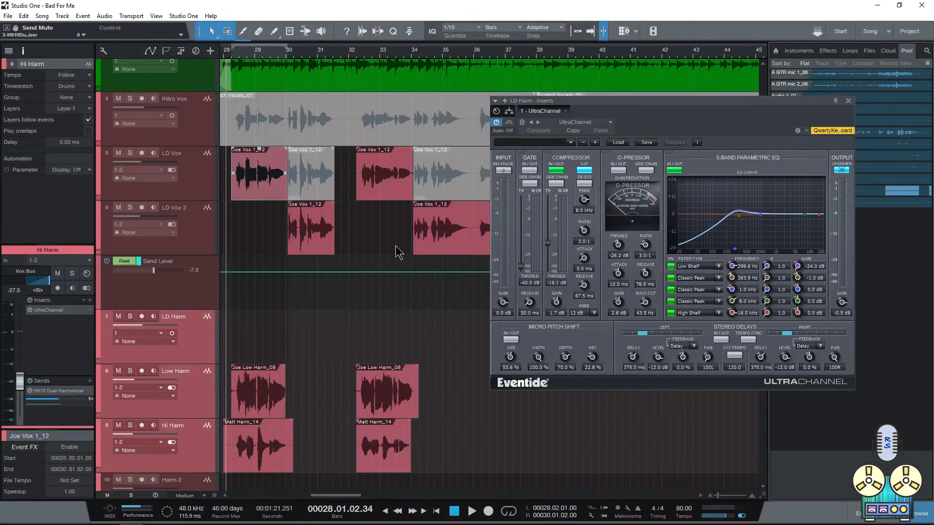
scroll(316, 241, up, 2)
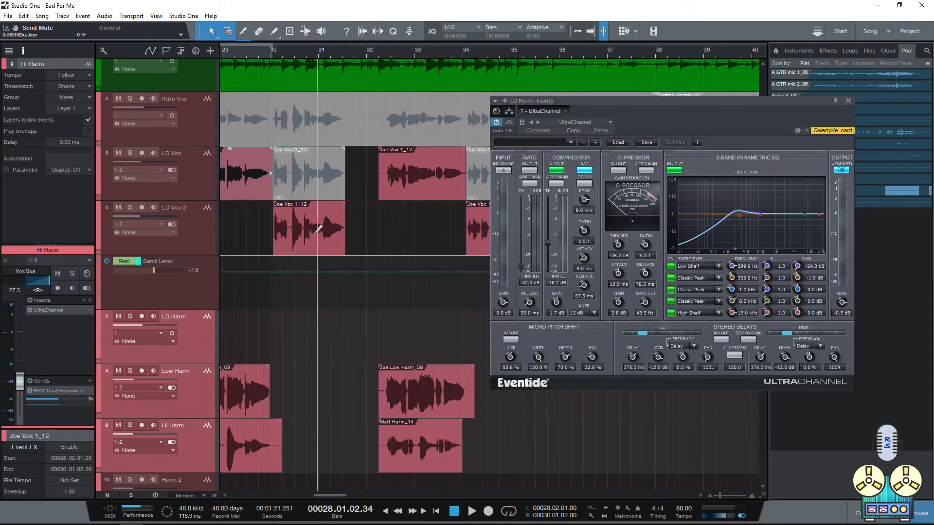
scroll(328, 250, down, 5)
scroll(367, 183, right, 8)
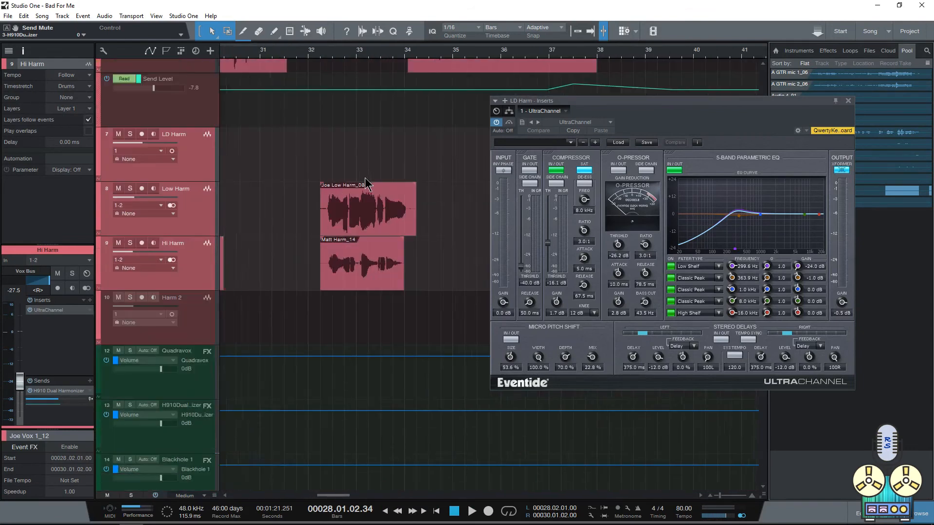
scroll(390, 172, up, 2)
click(447, 136)
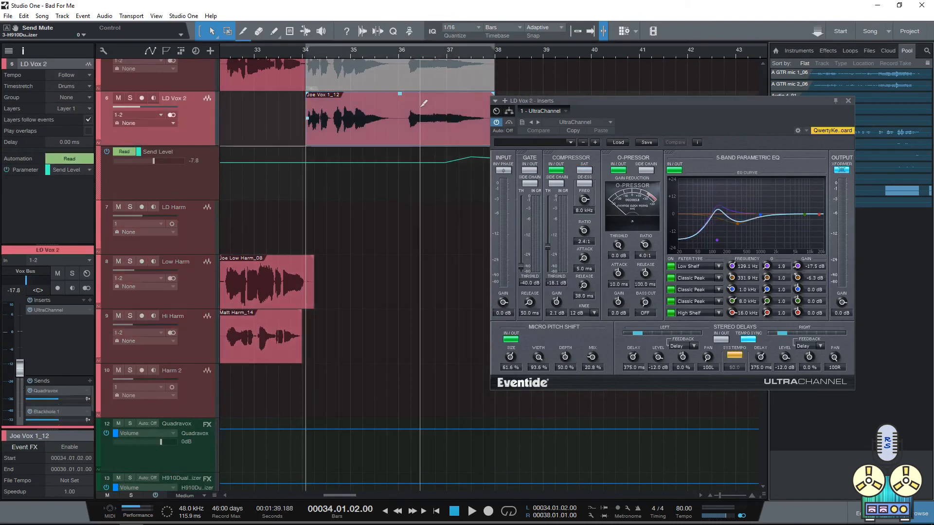
click(404, 109)
key(Escape)
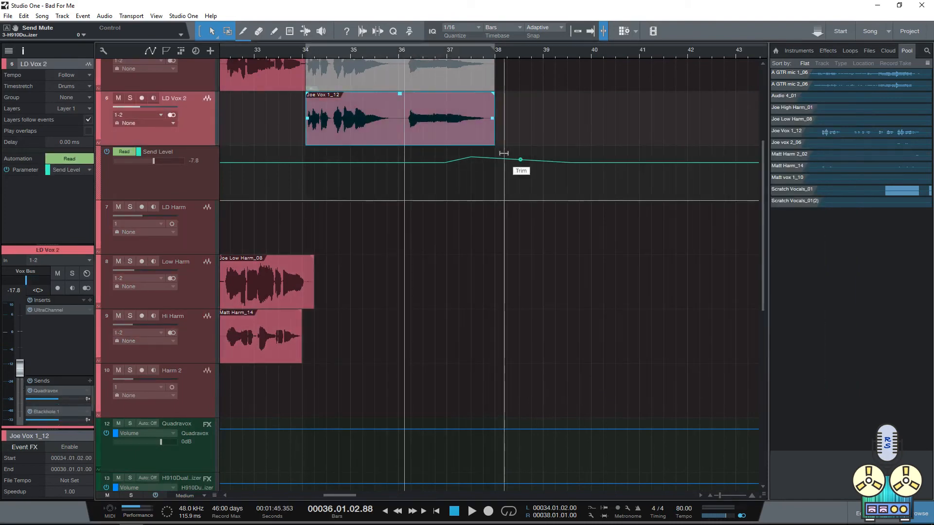
scroll(508, 163, up, 2)
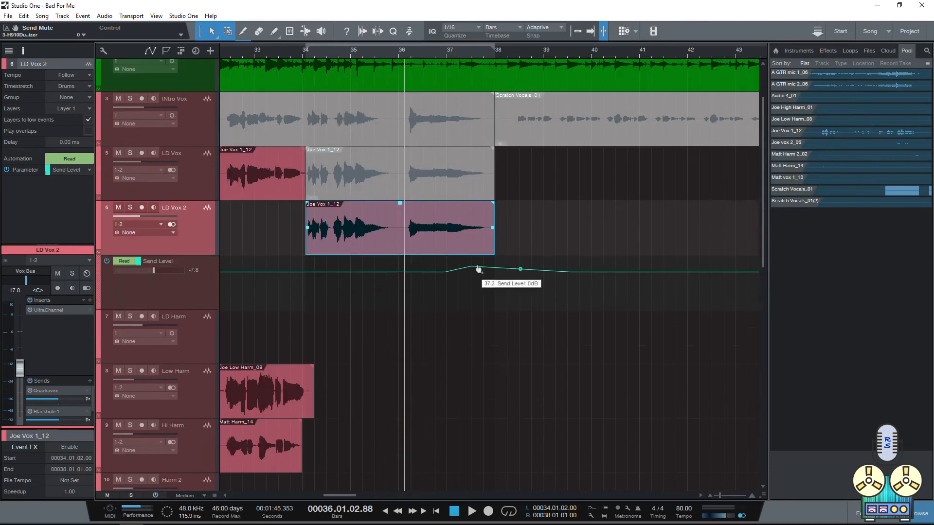
Step: Play the song from bar 36 through LD Vox 2's send level automation and check the channel levels in the console
key(space)
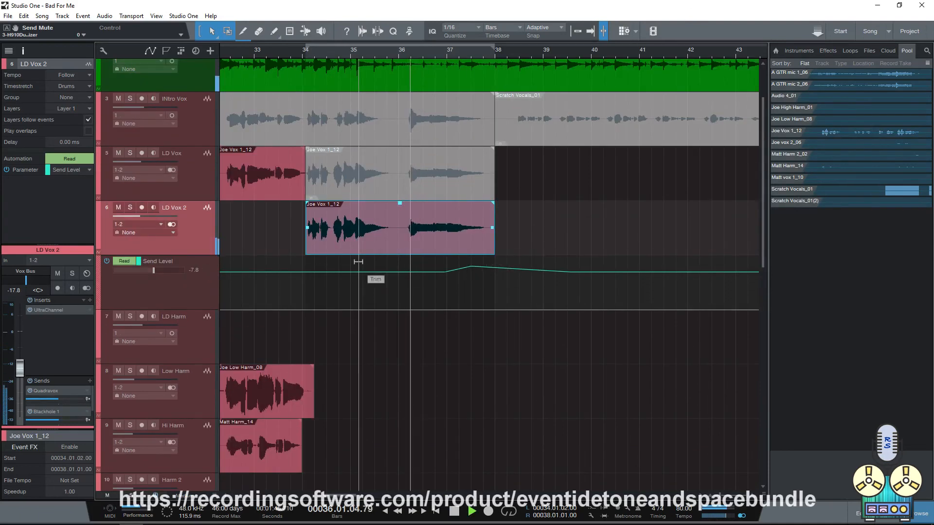
key(F3)
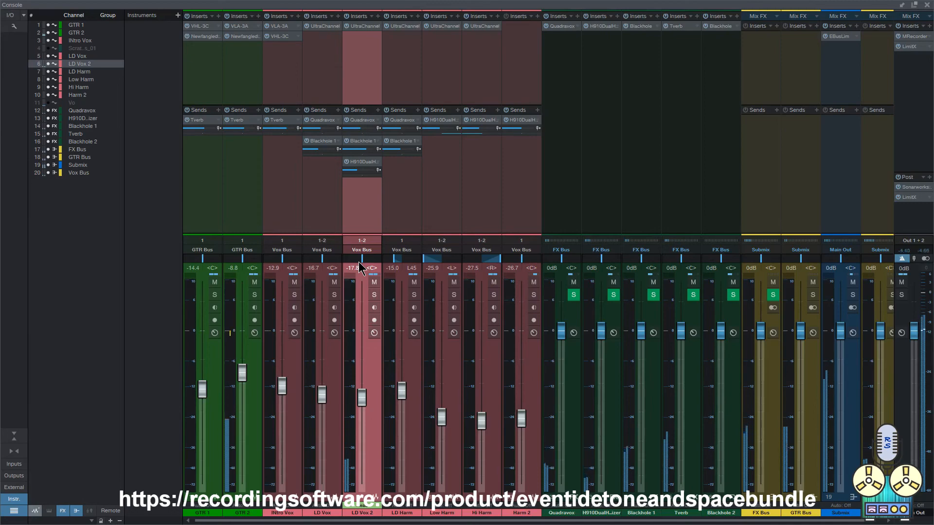
key(F3)
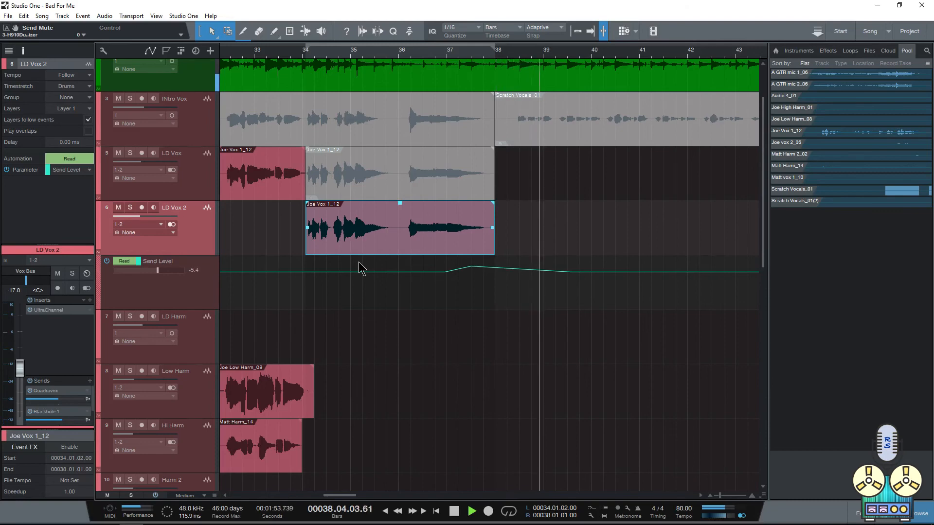
Step: Examine the rest of the vocal arrangement during playback and the guitar channels' Tverb sends in the console
scroll(363, 217, down, 3)
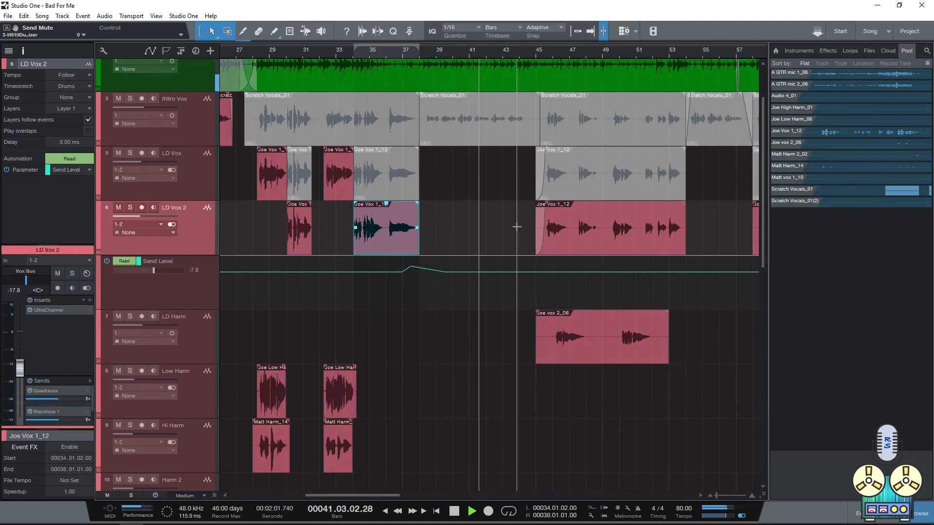
key(F3)
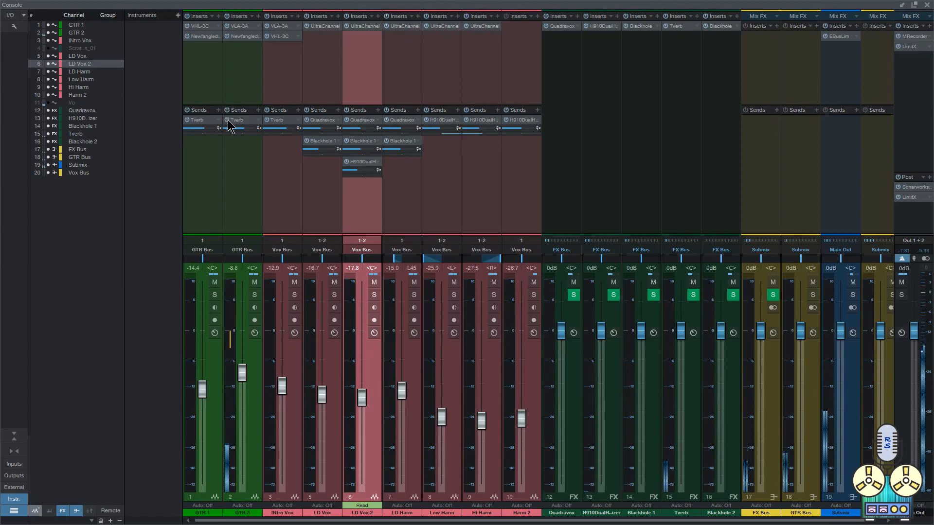
key(F3)
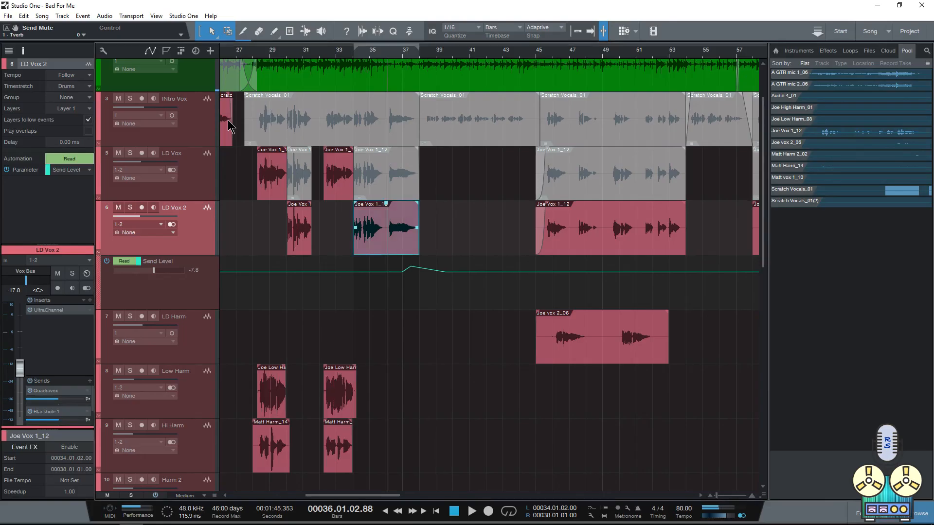
scroll(229, 126, down, 3)
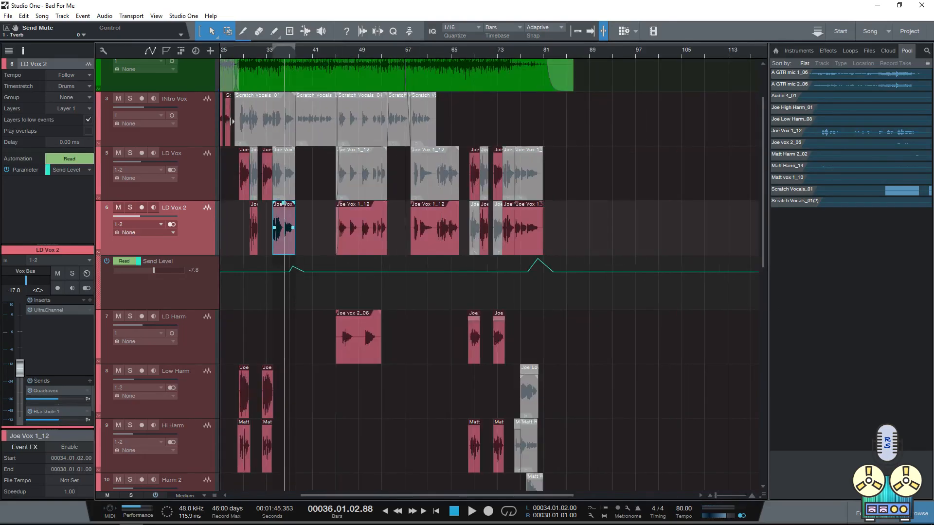